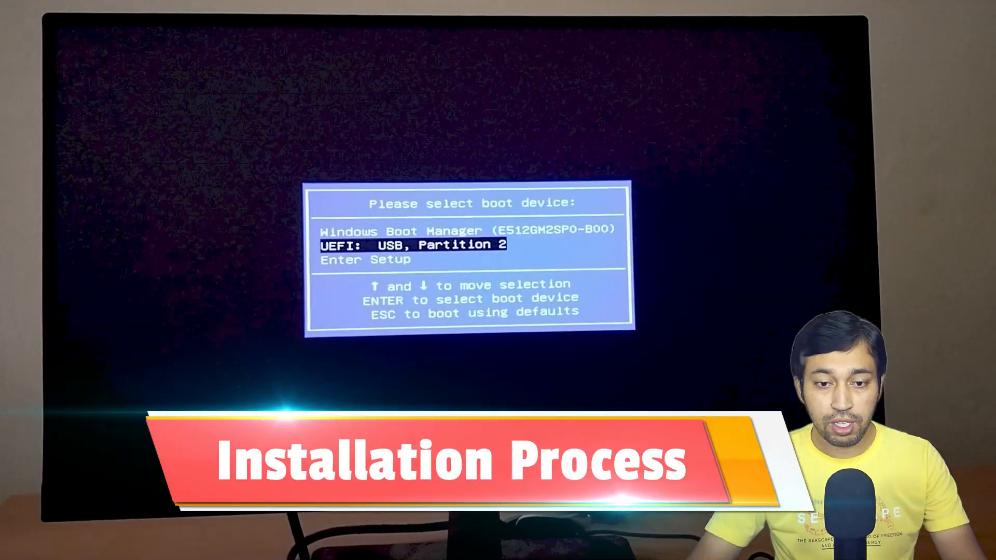
Boot from the UEFI USB device and launch TUXEDO-OS-DEBIAN-202608131141.iso in normal mode
key(Return)
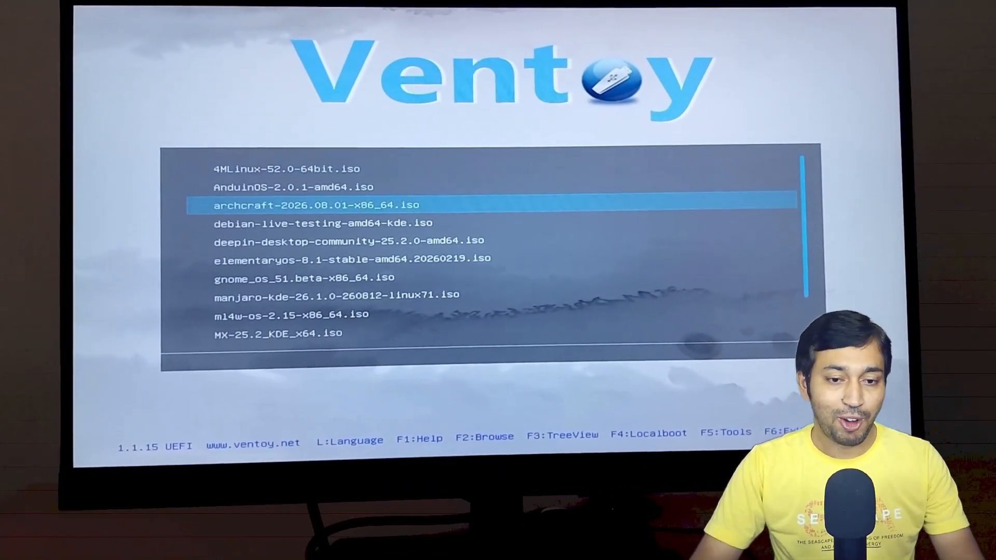
key(Down)
key(Down)
key(Down)
key(Down)
key(Down)
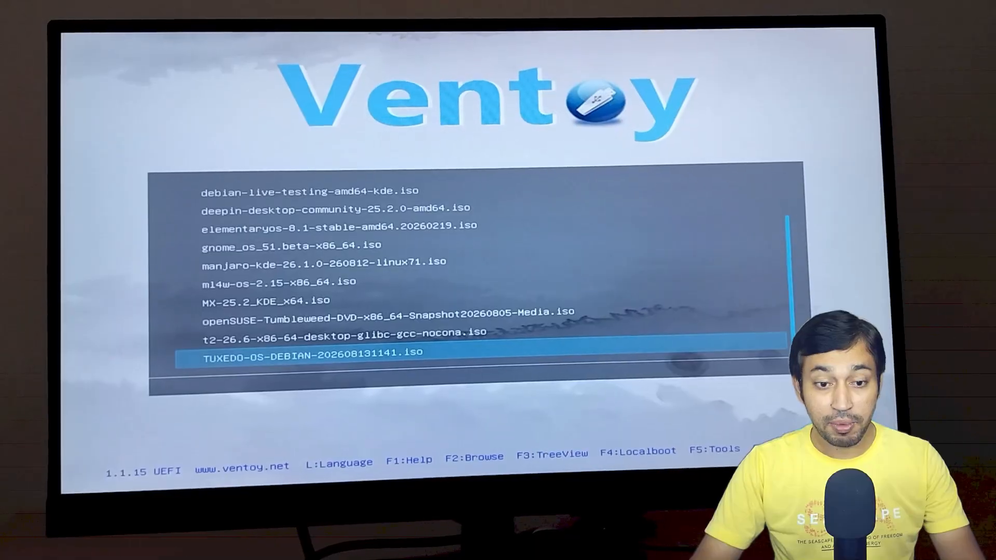
key(Return)
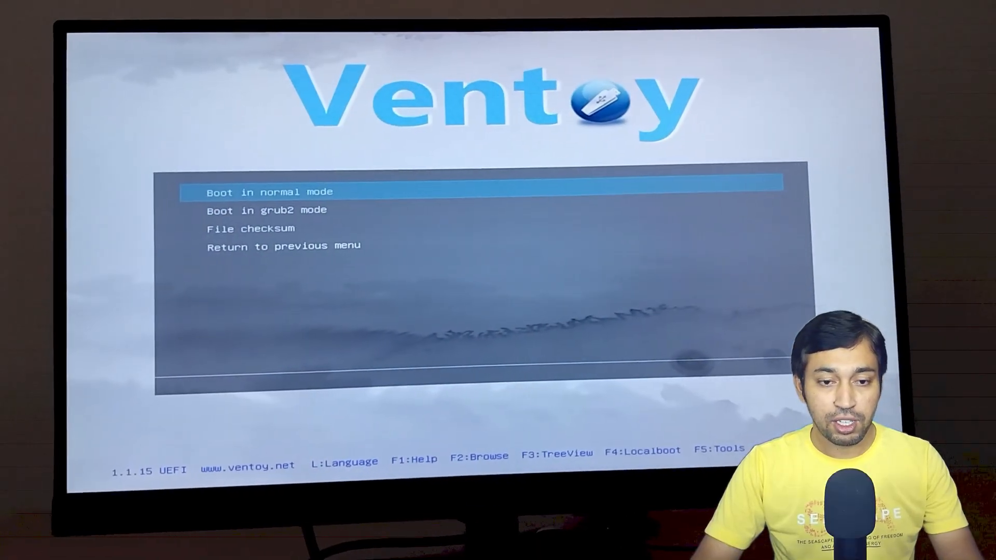
key(Return)
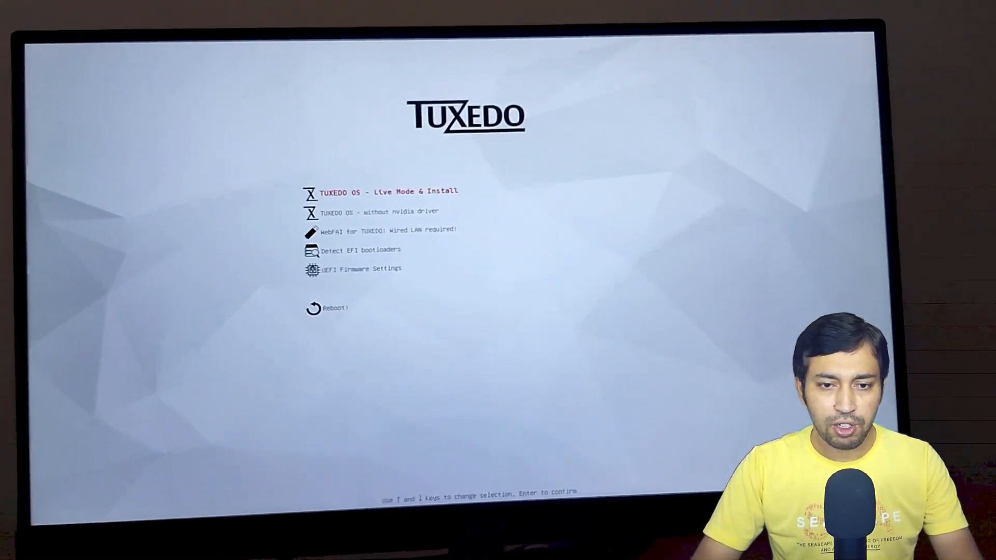
Start TUXEDO OS with the Live Mode & Install boot option
key(Down)
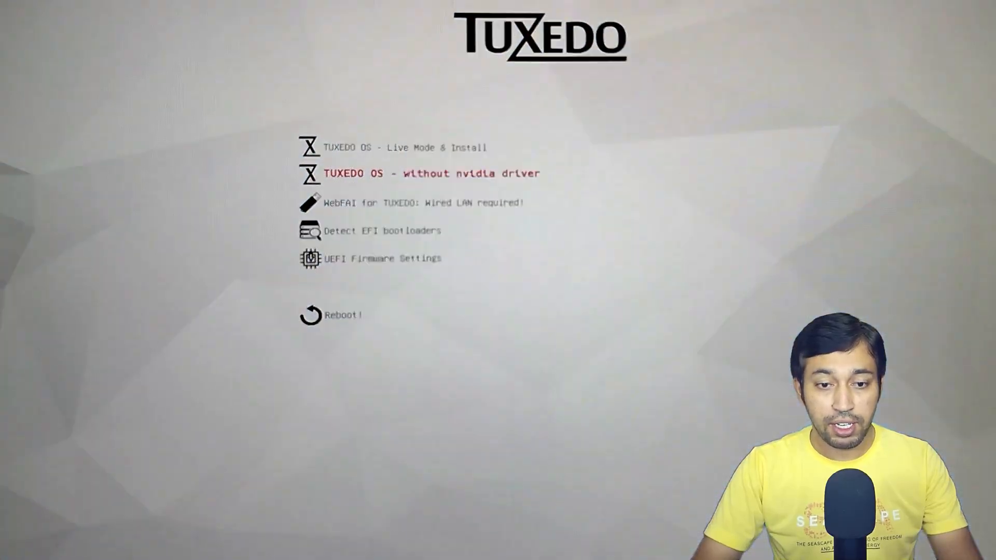
key(Down)
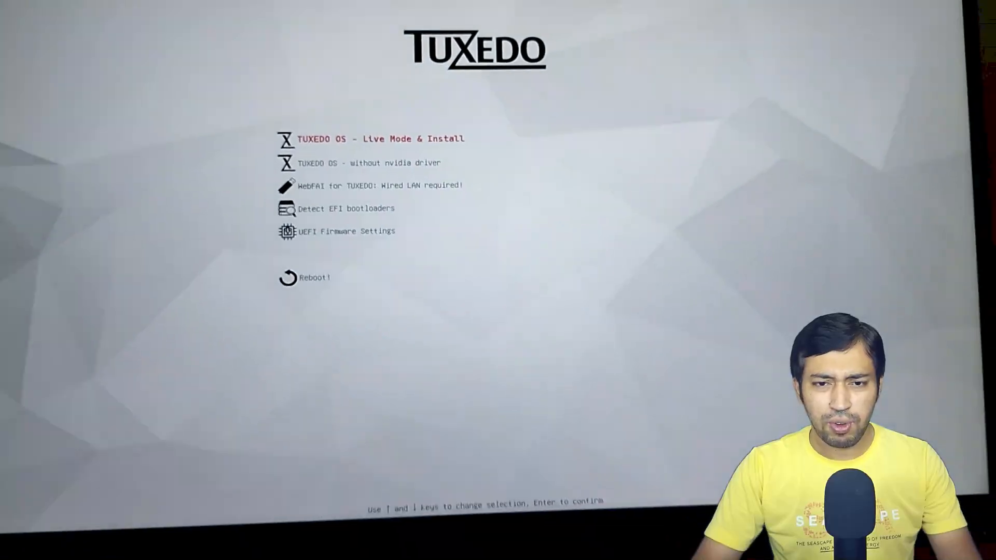
key(Return)
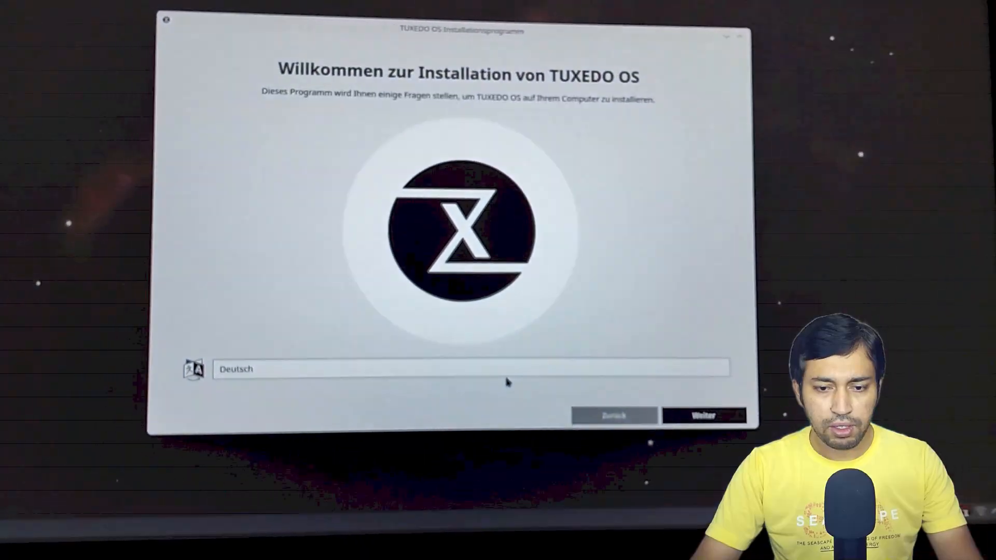
Set the live system's language to American English and continue to the location settings
click(505, 350)
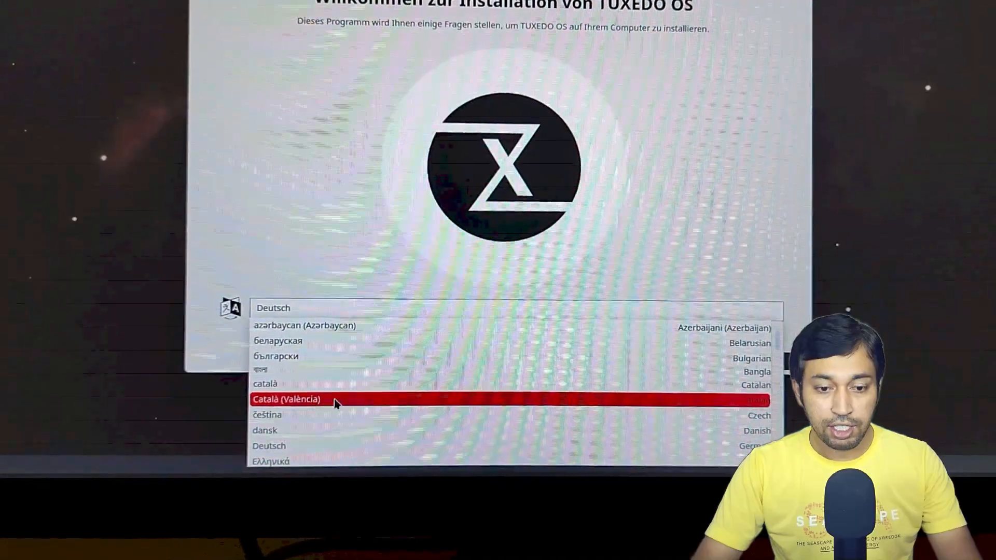
scroll(338, 401, down, 2)
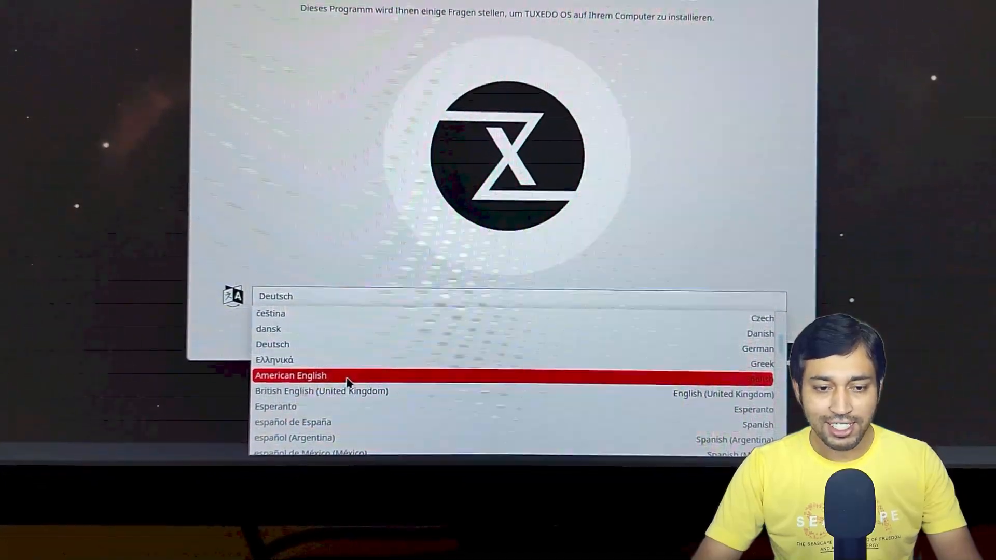
click(347, 382)
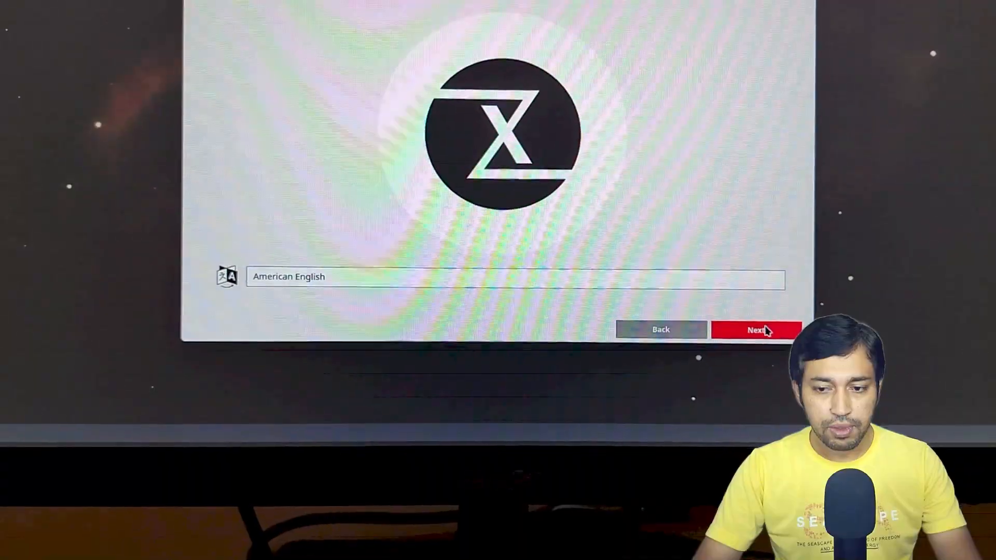
click(782, 334)
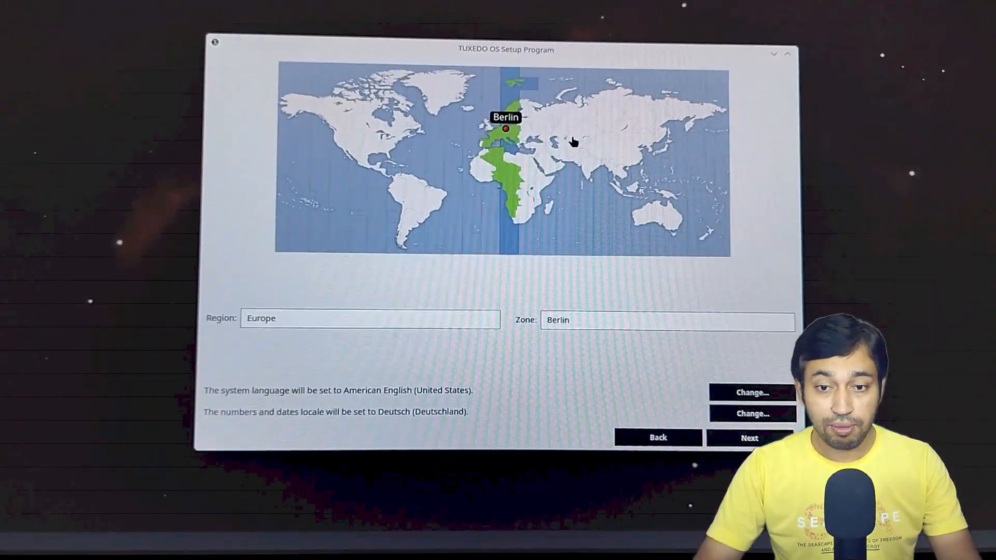
Set the time zone to Asia/Kolkata and set up the live session with the standard English (US) keyboard layout
click(589, 146)
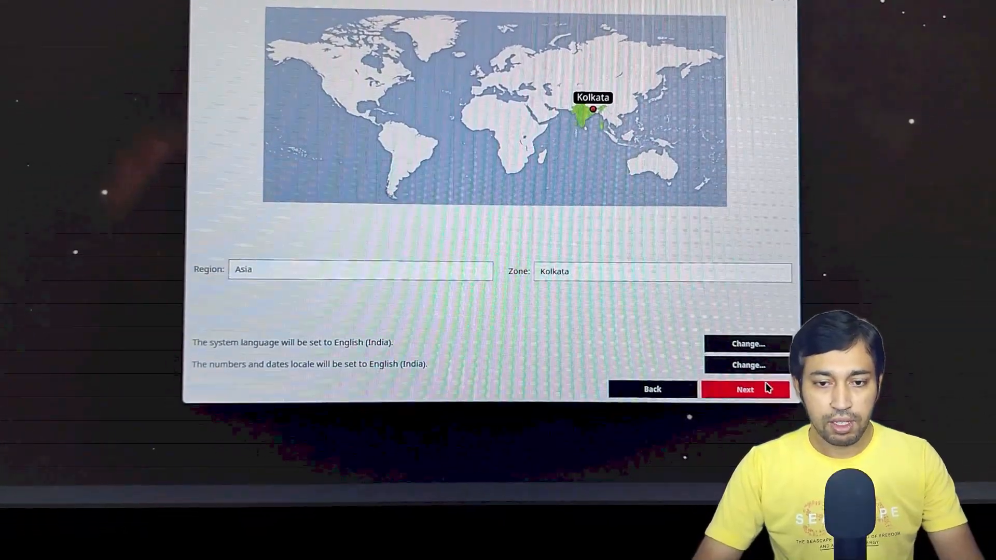
click(760, 400)
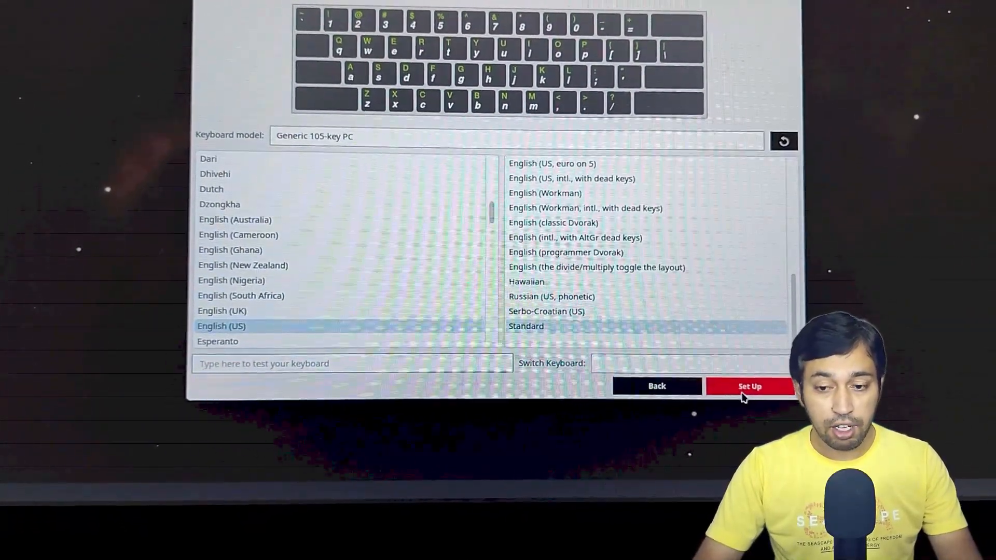
click(735, 393)
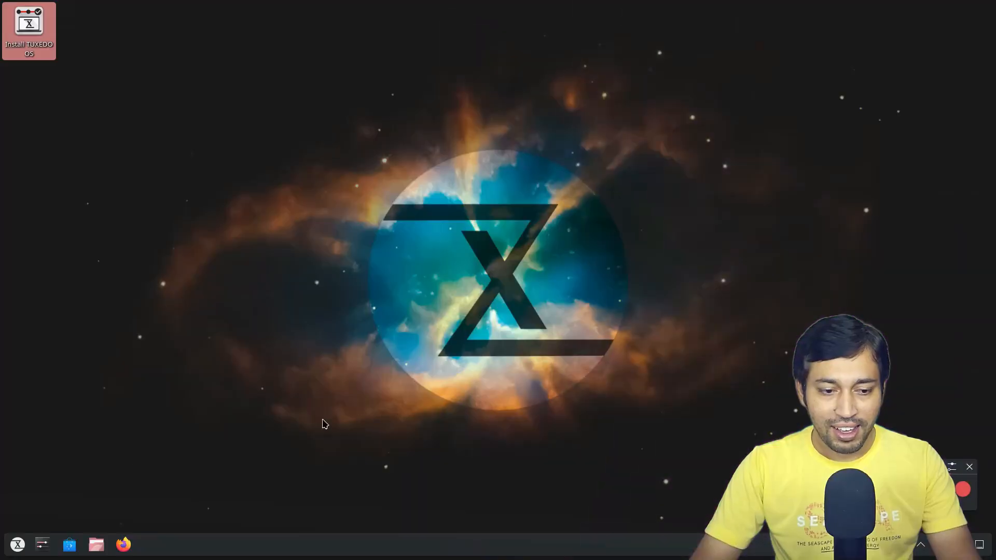
Search the installed applications for GParted, open it and maximize its window
click(23, 546)
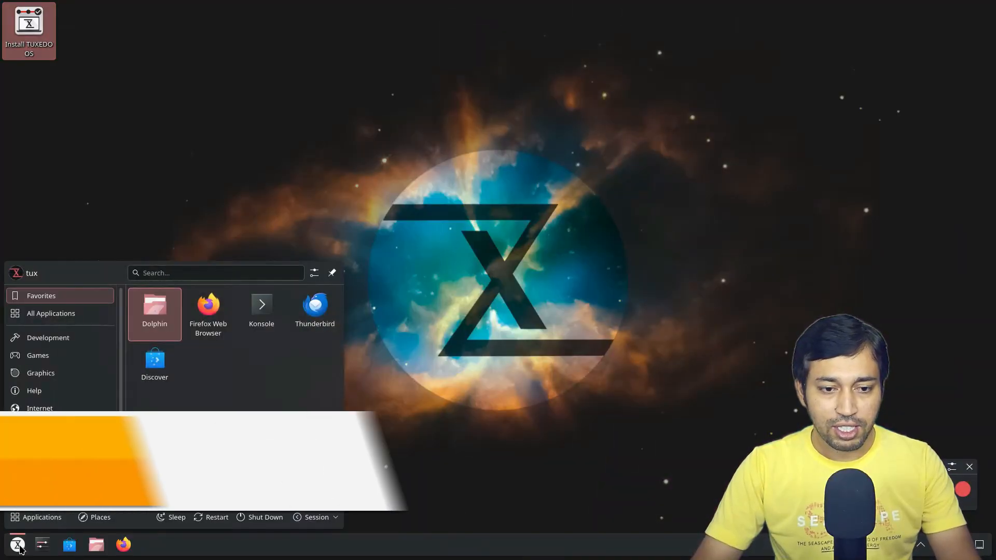
text(gp)
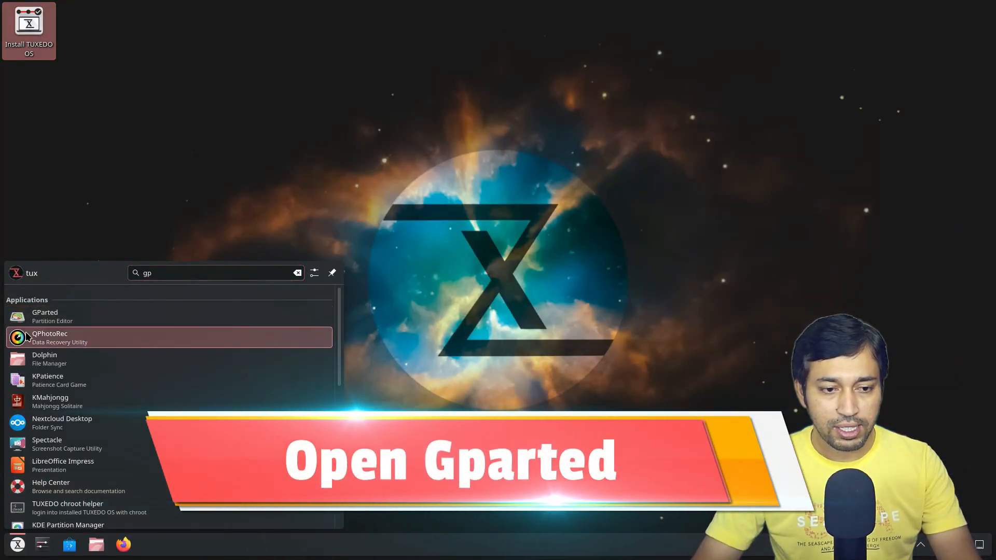
click(47, 320)
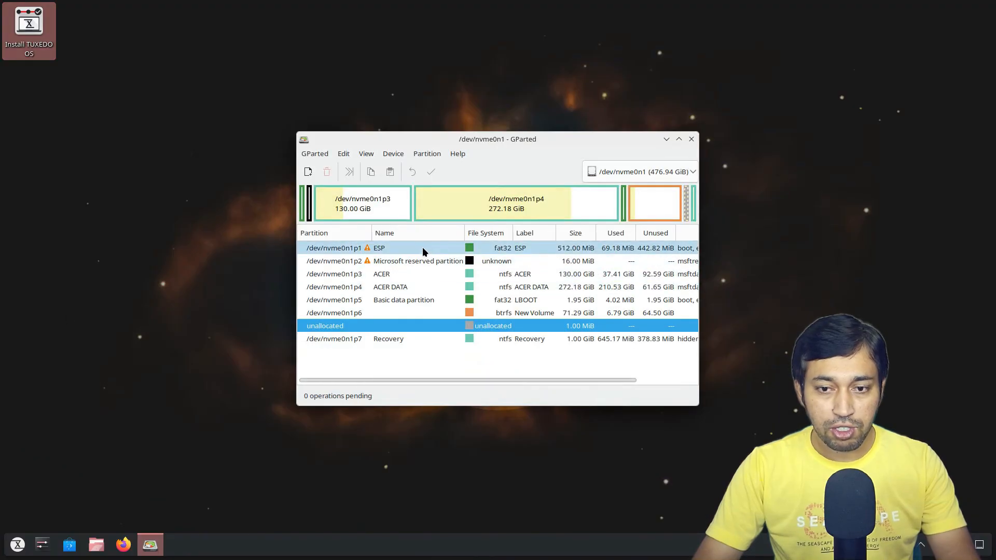
click(678, 139)
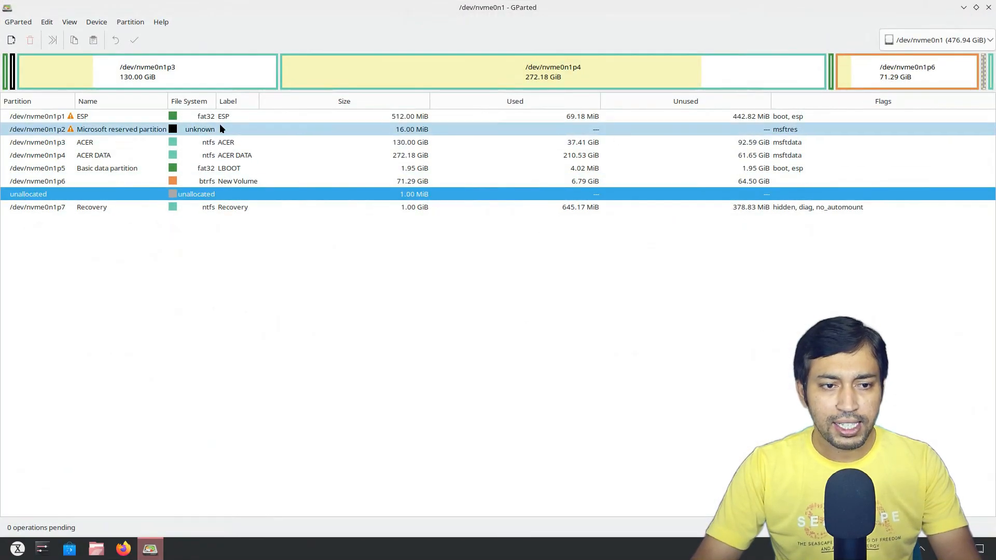
Remove the esp flag from the Windows ESP partition /dev/nvme0n1p1
click(293, 117)
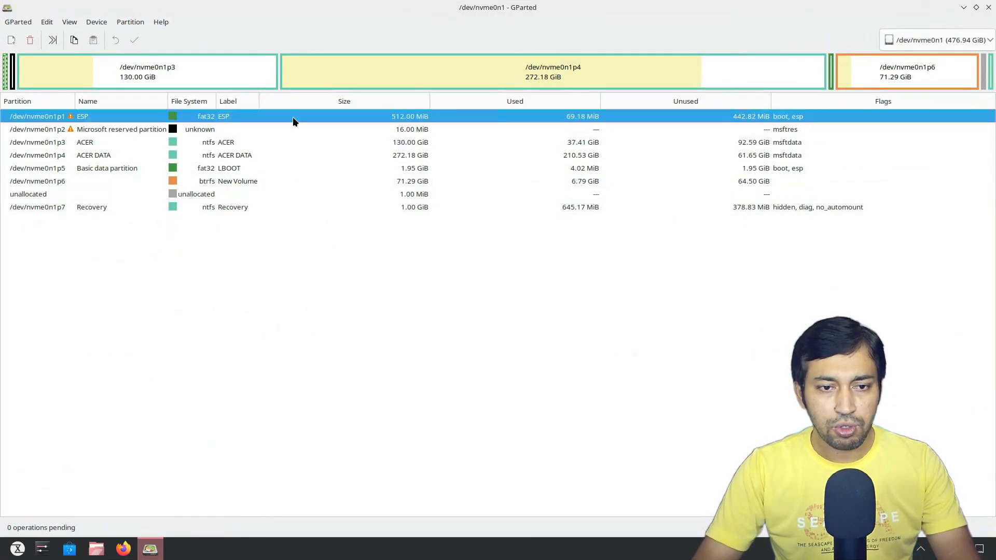
right_click(255, 119)
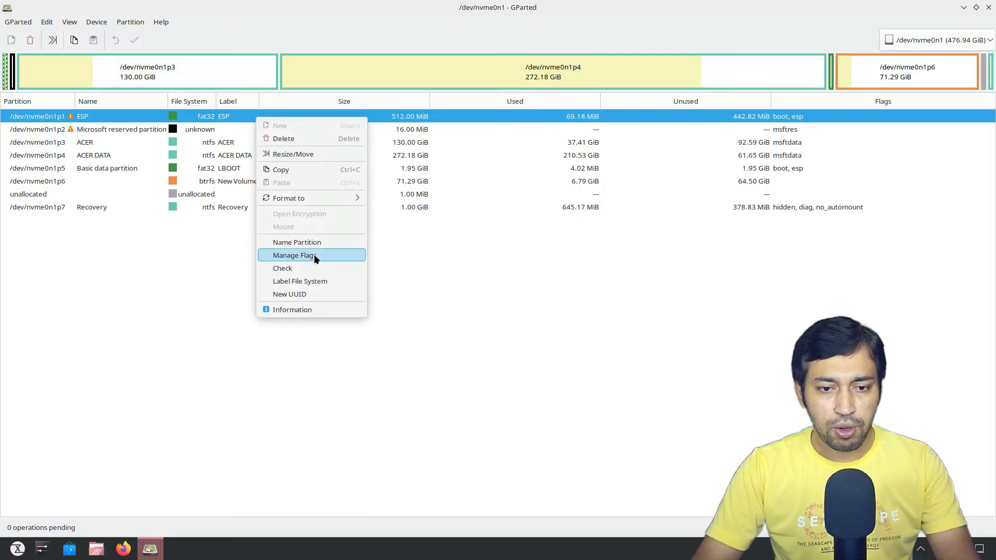
click(293, 255)
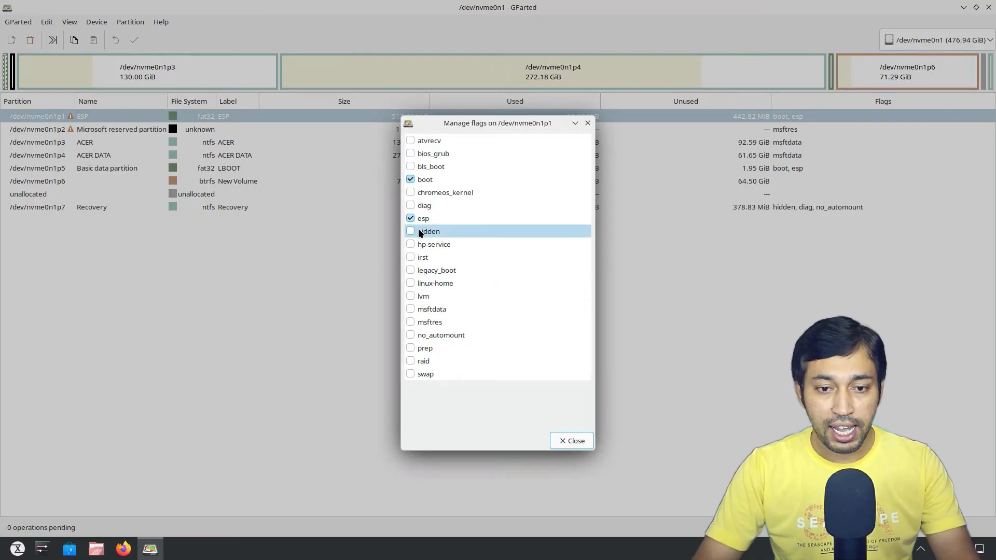
click(410, 220)
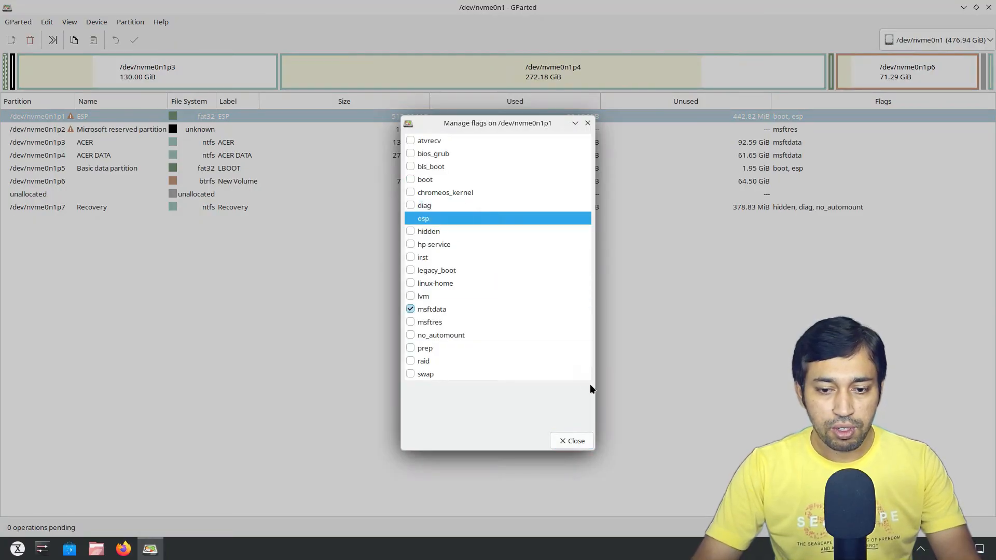
click(571, 441)
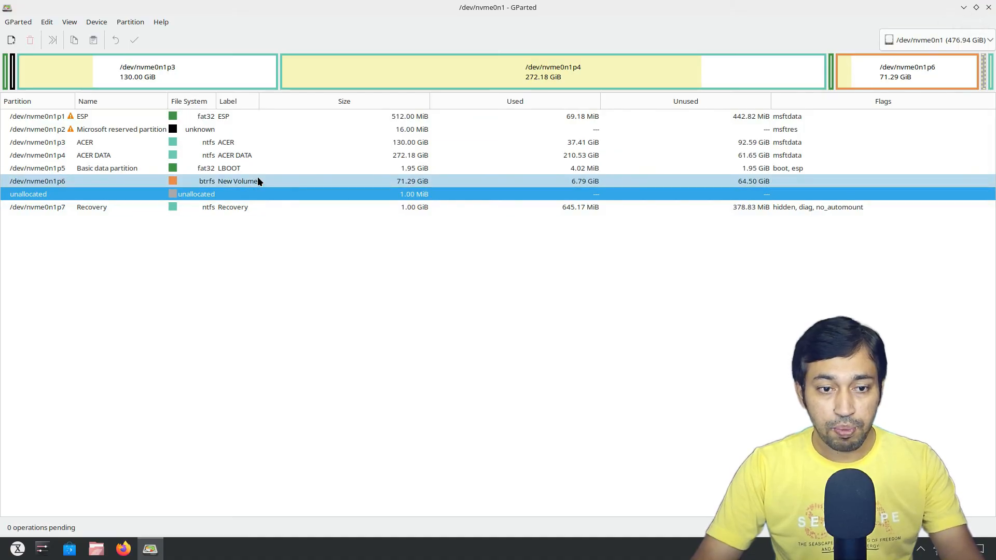
Check the flags of the LBOOT partition /dev/nvme0n1p5, leave them as they are and close GParted
click(267, 165)
right_click(267, 165)
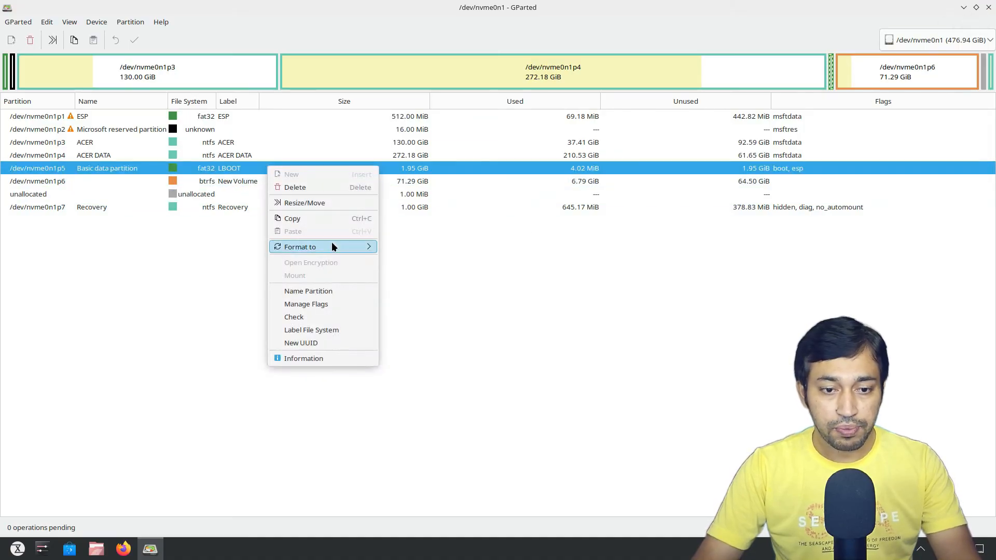
click(332, 305)
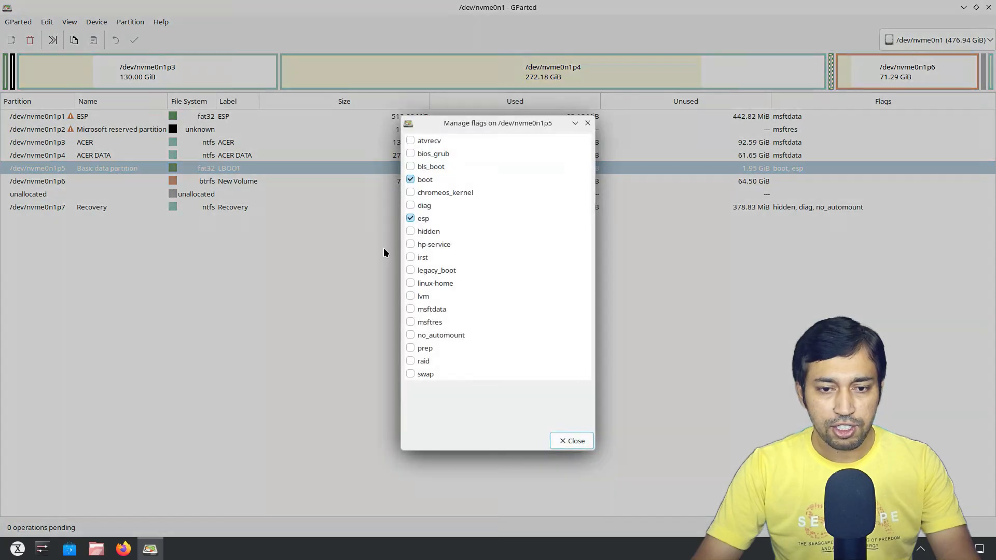
click(581, 441)
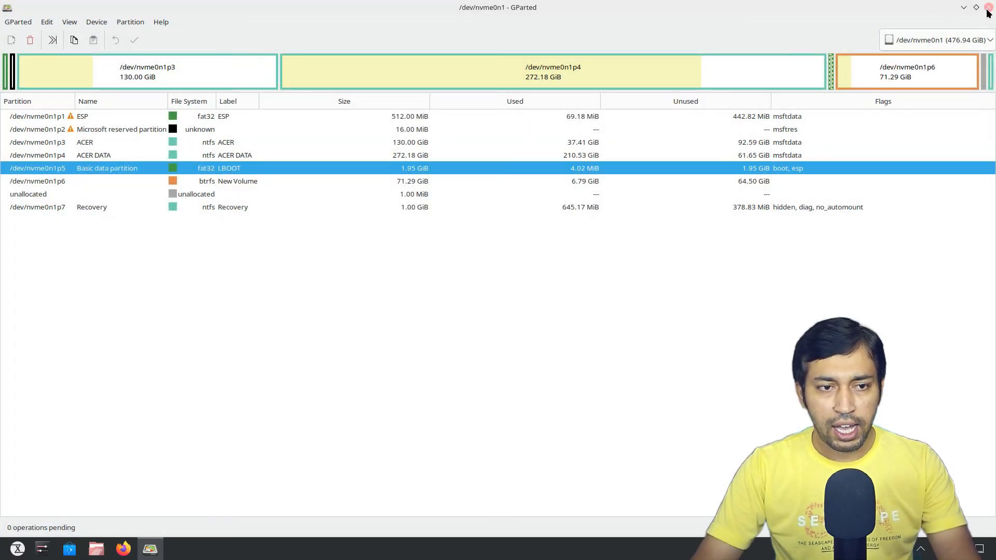
click(987, 8)
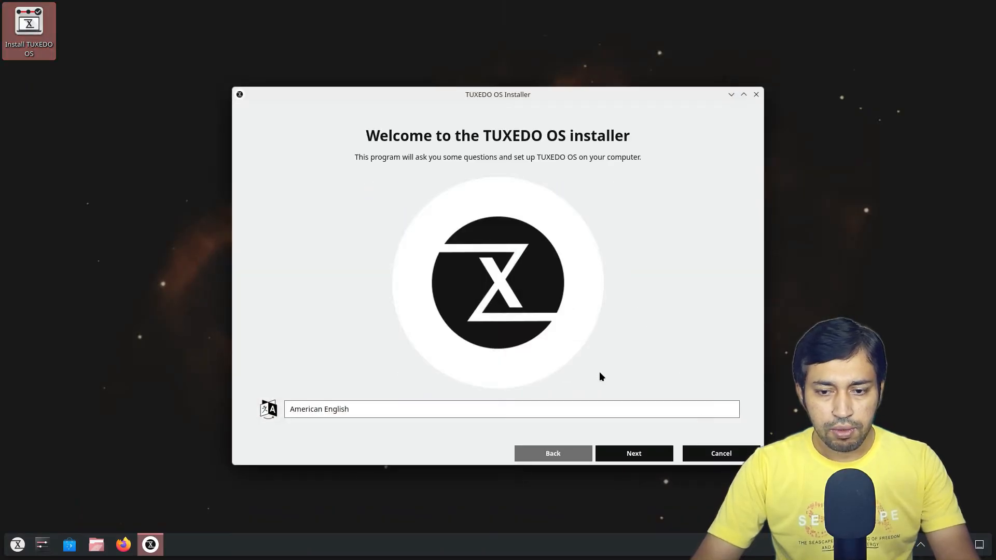
Proceed through the installer's language page and open beta notice, and choose manual partitioning for the 476.94 GiB disk
click(640, 457)
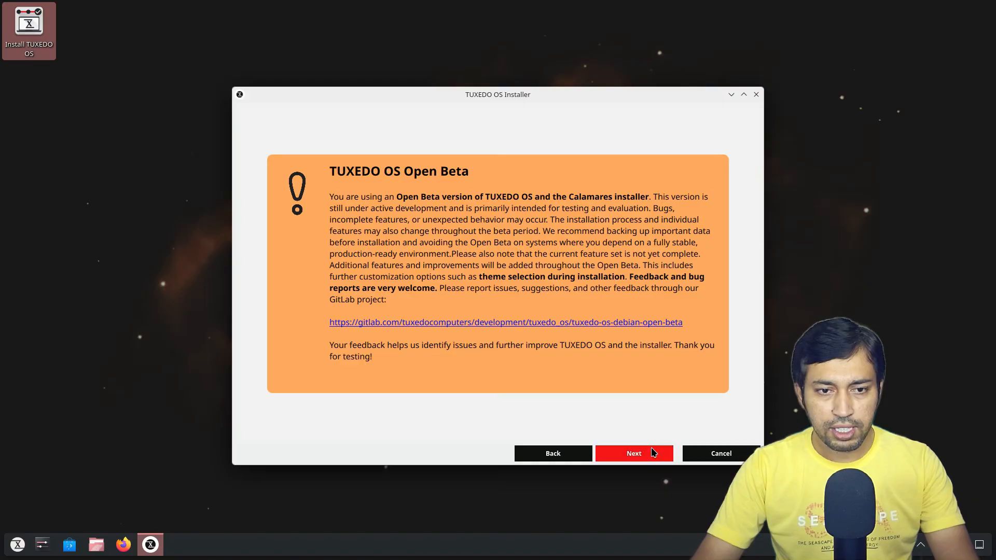
click(640, 457)
click(240, 234)
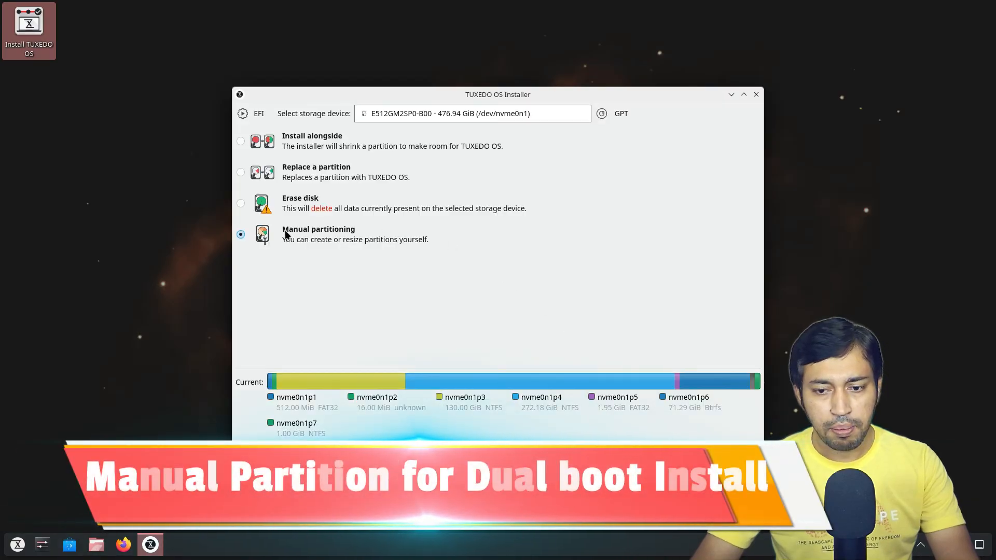
click(640, 457)
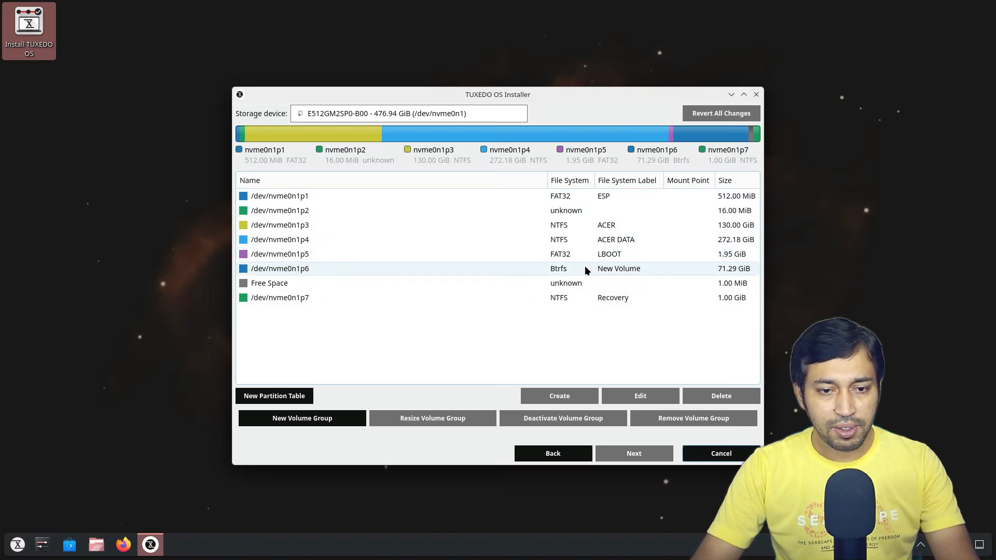
Set /dev/nvme0n1p5 to be formatted as fat32 with mount point /boot/efi and the boot flag
click(586, 255)
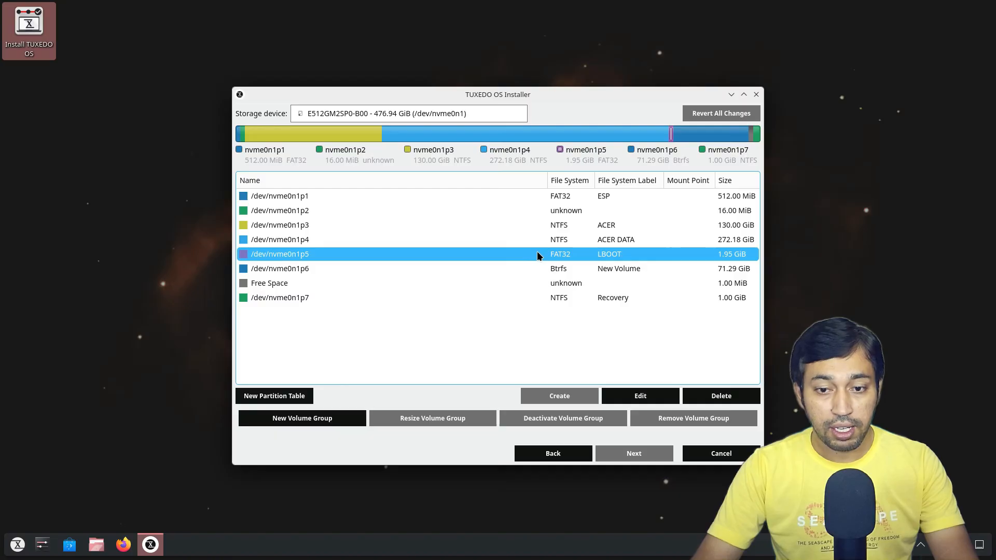
click(641, 396)
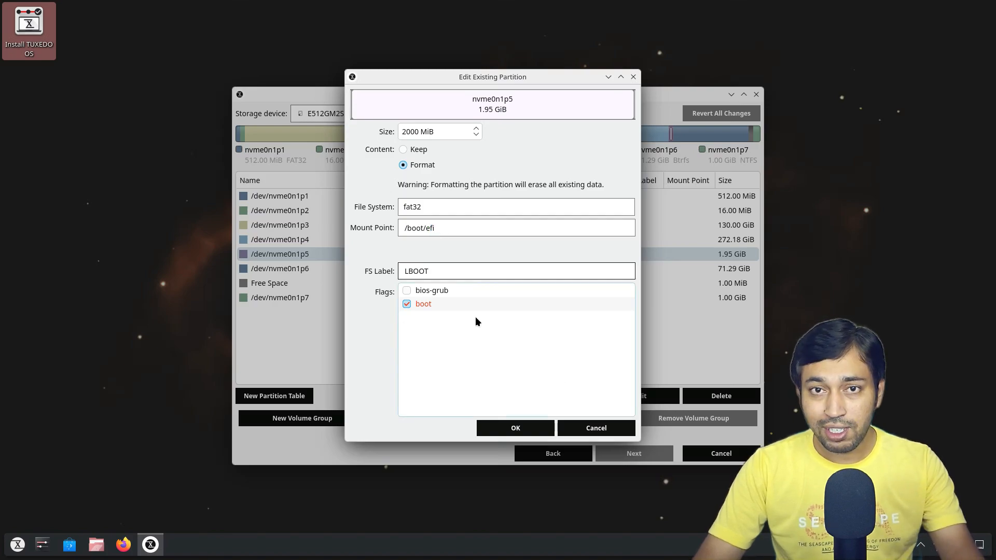
click(516, 429)
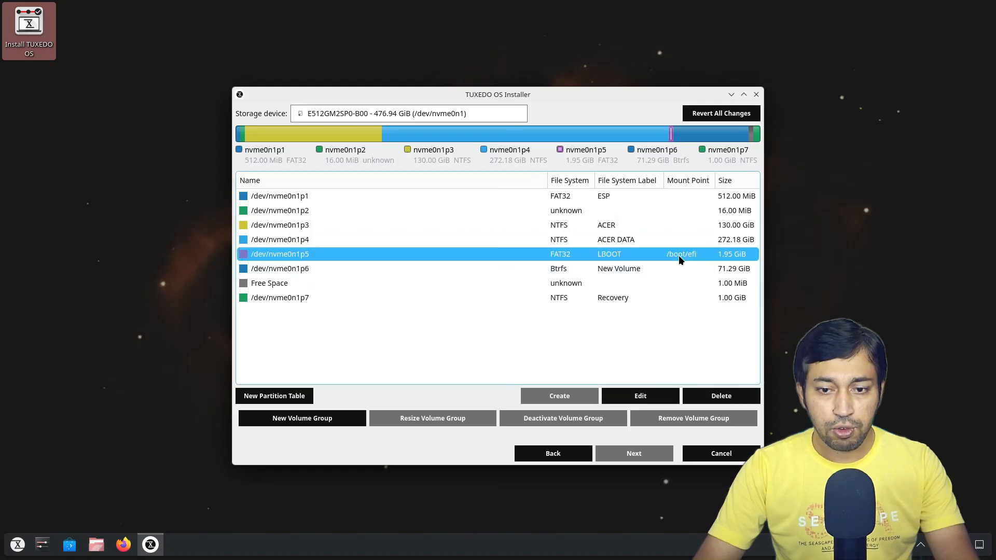
Mark /dev/nvme0n1p6 for formatting as btrfs with mount point /, and accept the manual partition layout
click(629, 274)
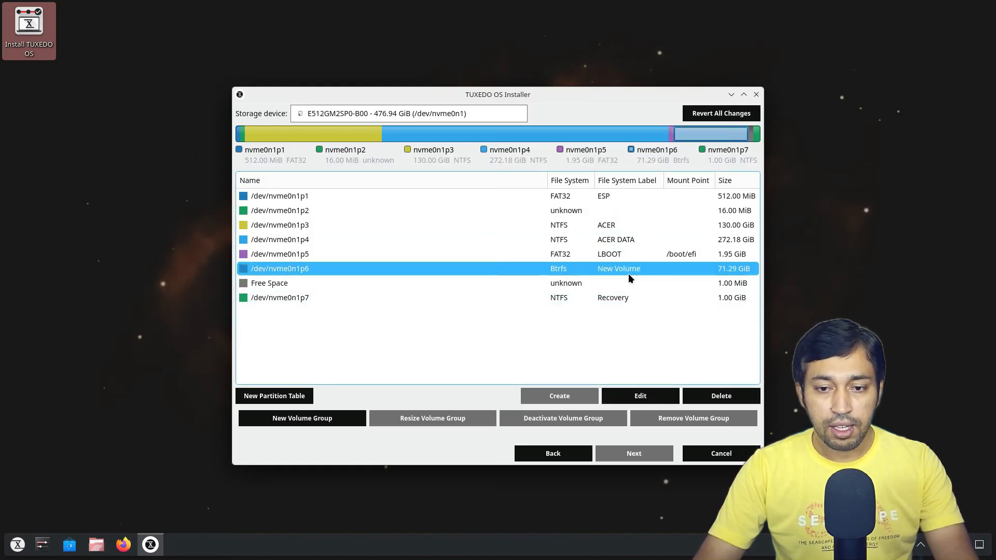
click(669, 399)
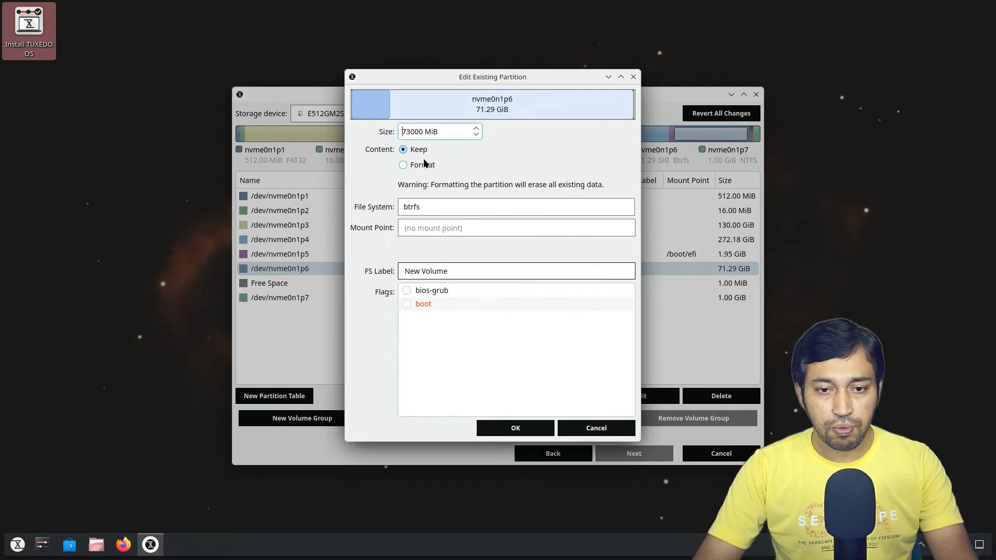
click(423, 164)
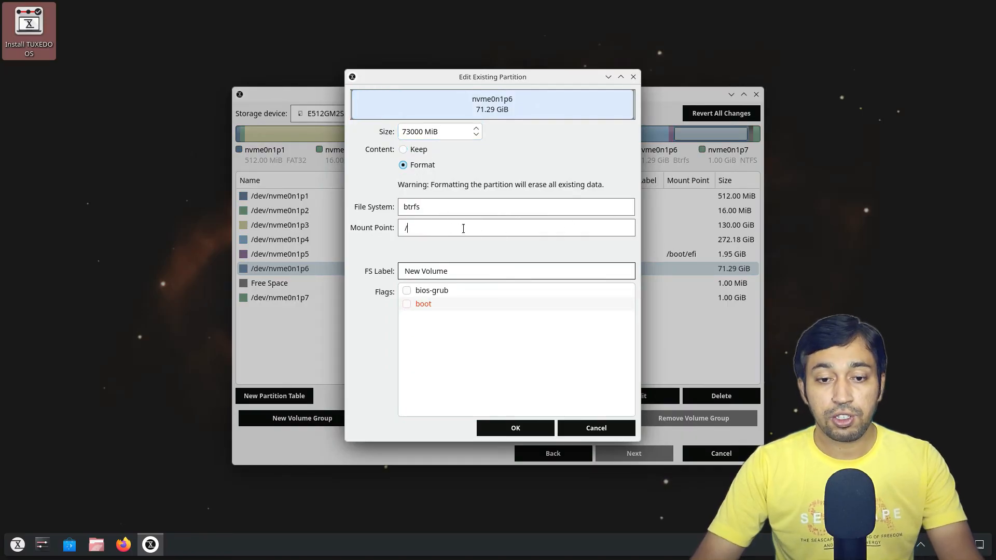
click(515, 428)
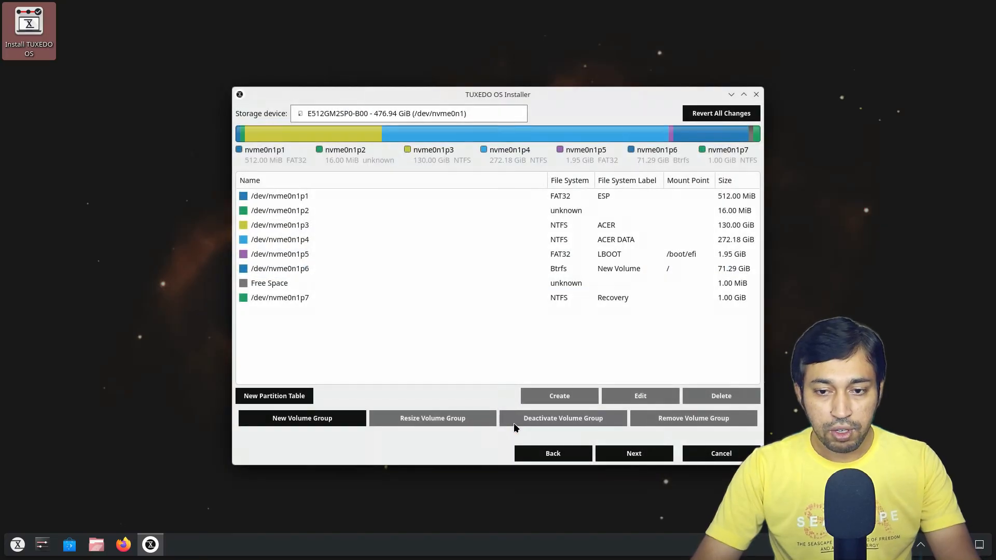
click(671, 257)
click(669, 269)
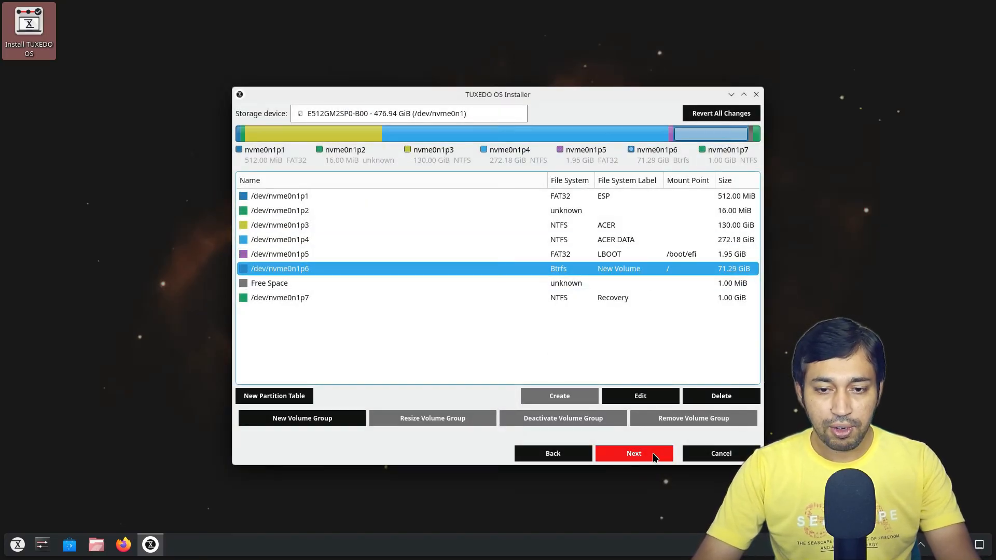
click(634, 453)
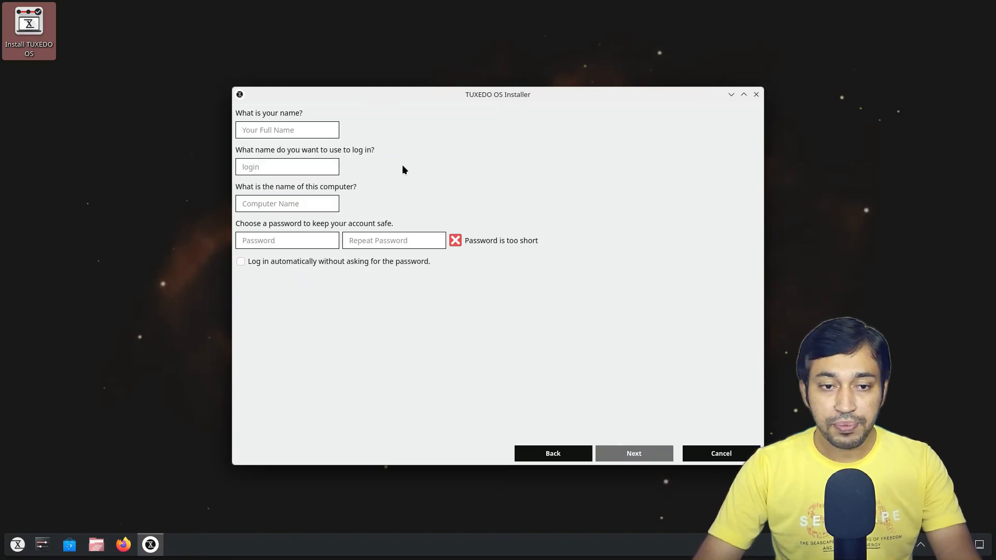
Create the account with name and login user and computer name tuxedo-os, enter and repeat the account password, and continue to the overview
text(user)
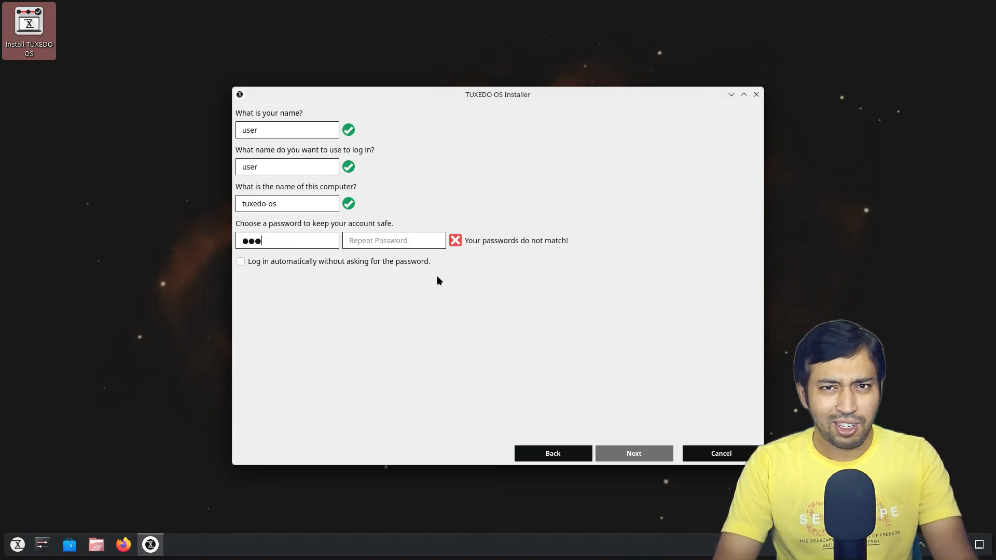
click(397, 240)
text(•••)
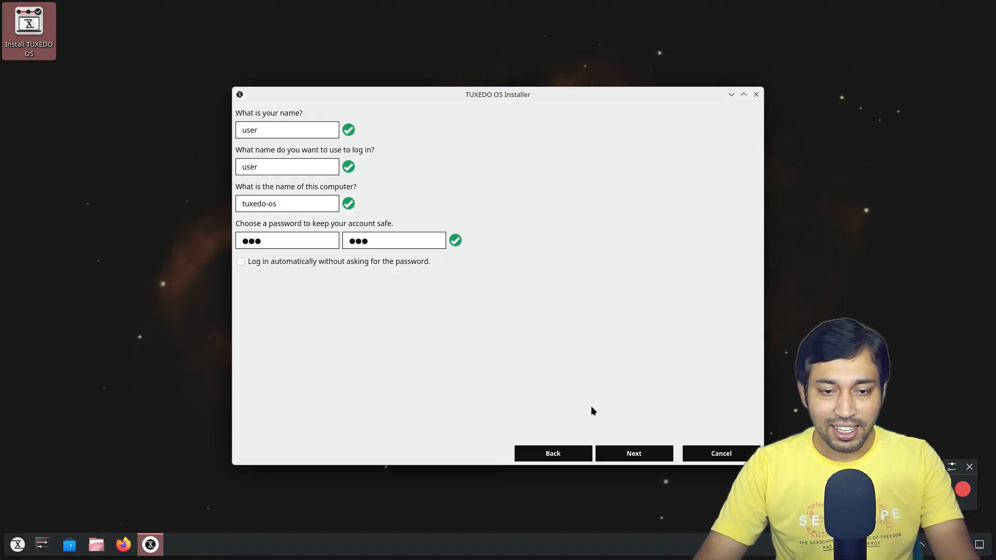
click(633, 453)
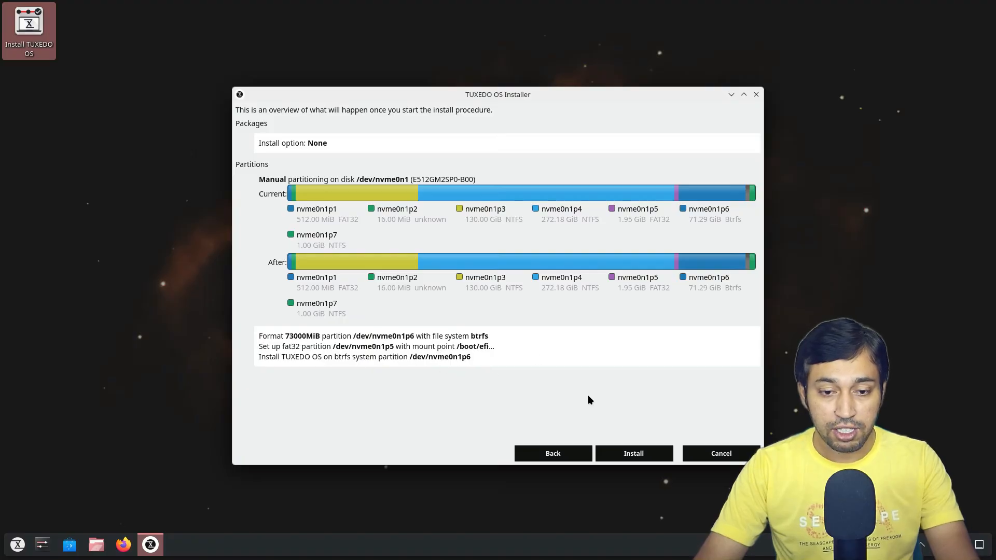
Start the TUXEDO OS installation, confirm the disk changes, and finish the installer with an immediate restart
click(633, 454)
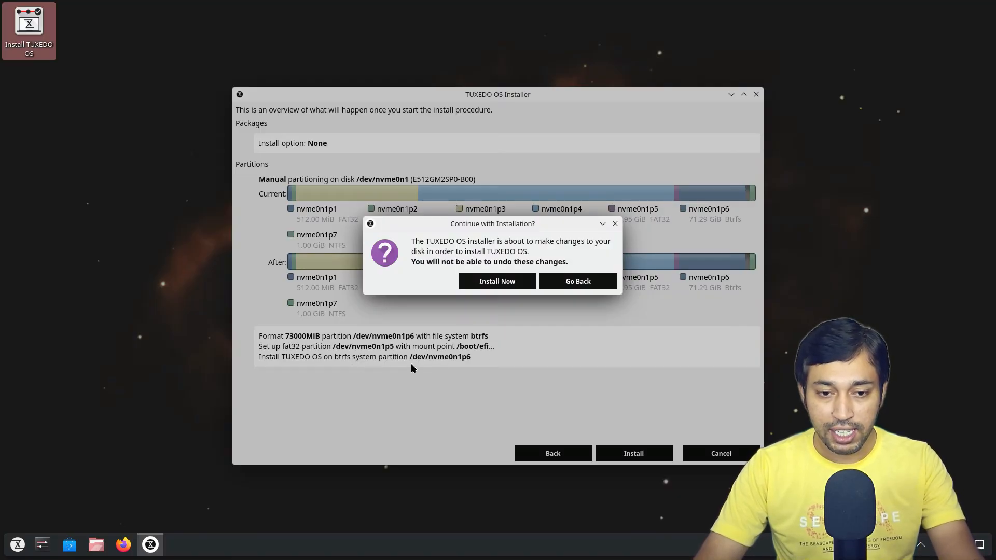
click(504, 282)
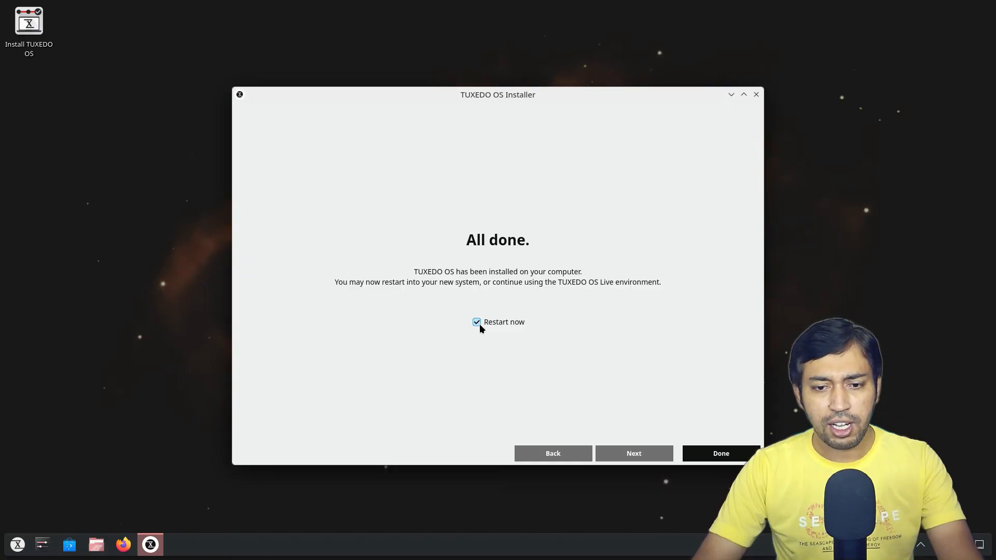
click(724, 457)
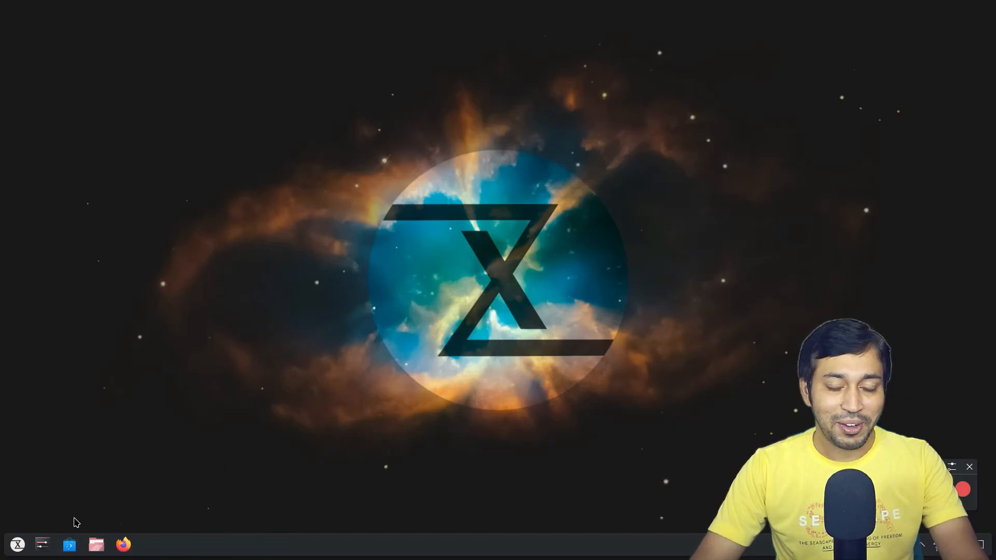
Launch GParted in the newly installed system and authenticate with the account password
click(17, 545)
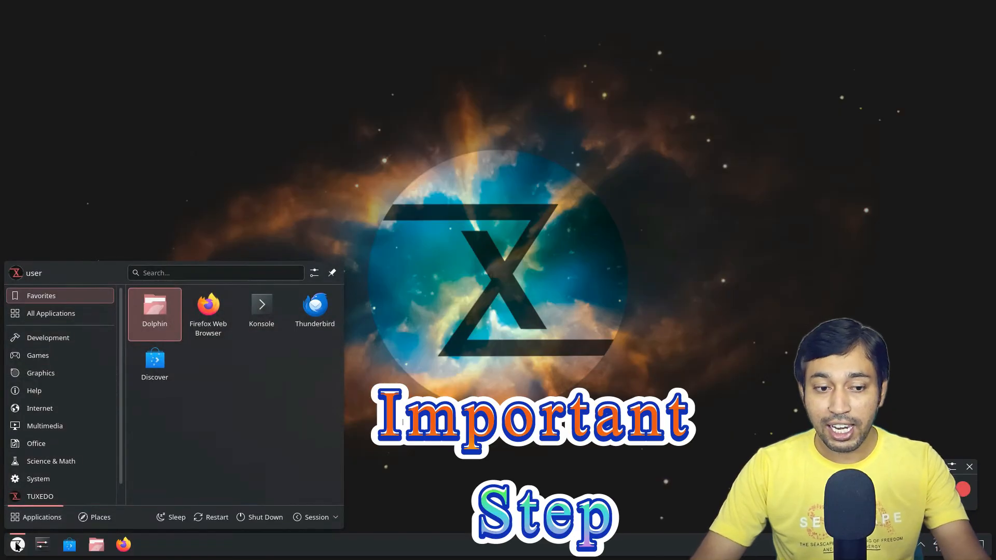
text(gp)
click(124, 321)
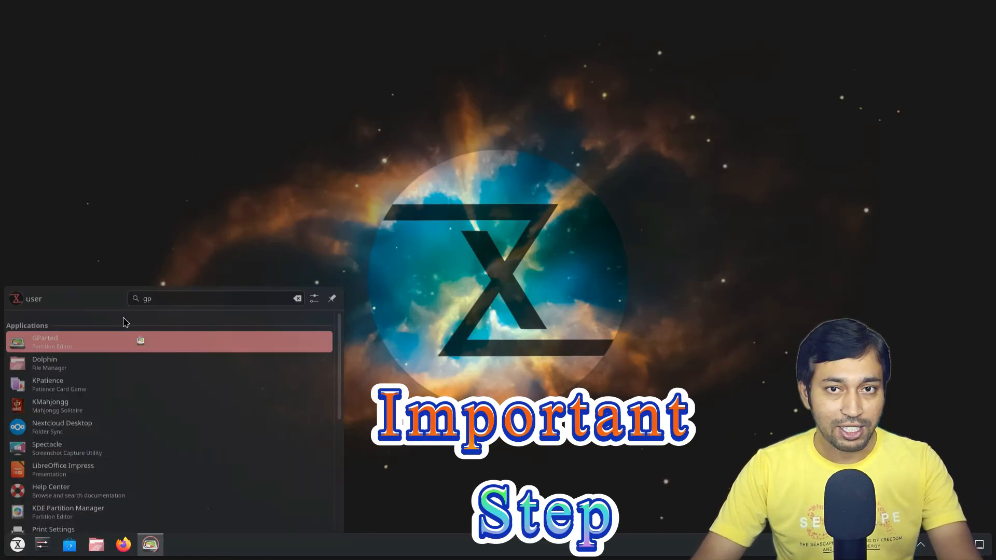
text(•••)
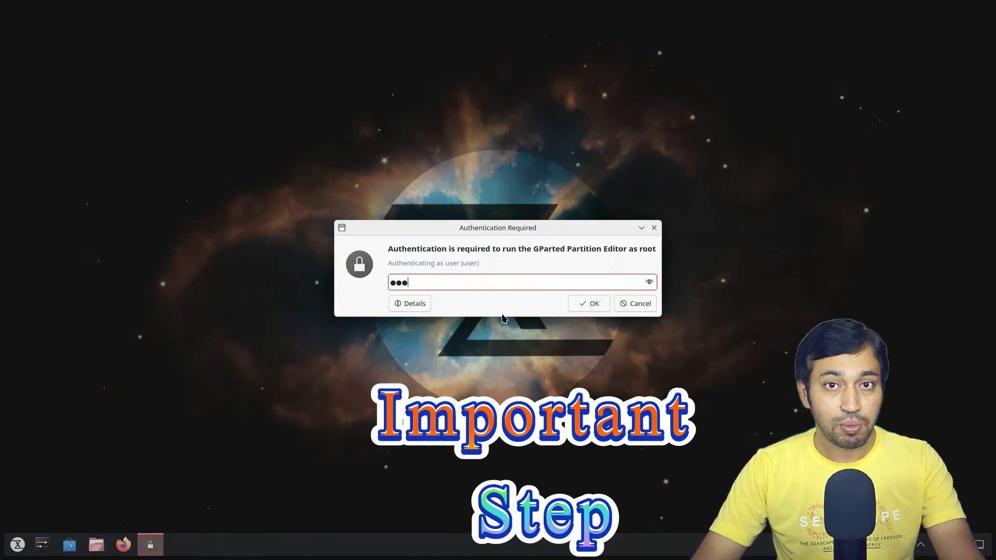
key(Return)
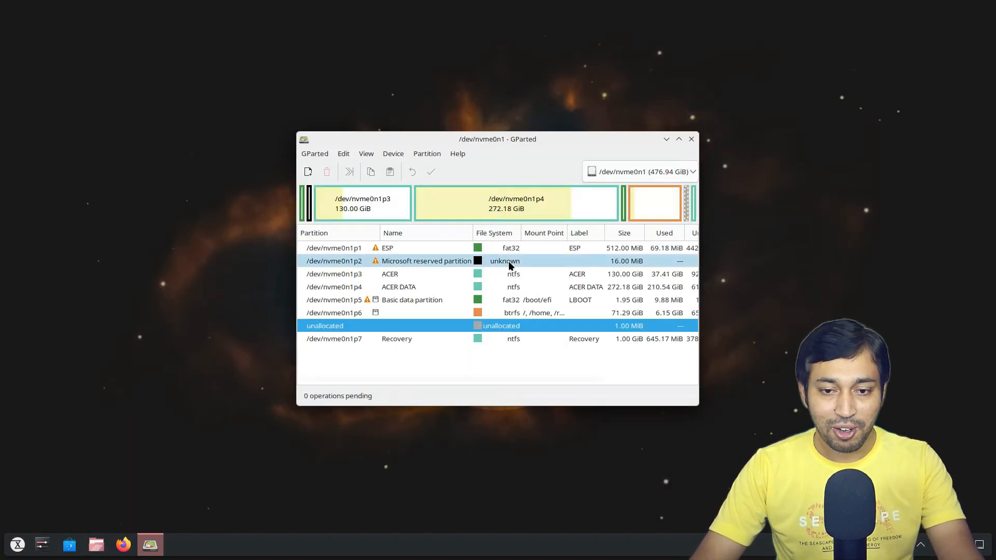
Enable the esp flag on the Windows ESP partition /dev/nvme0n1p1 and close the flag settings
click(415, 248)
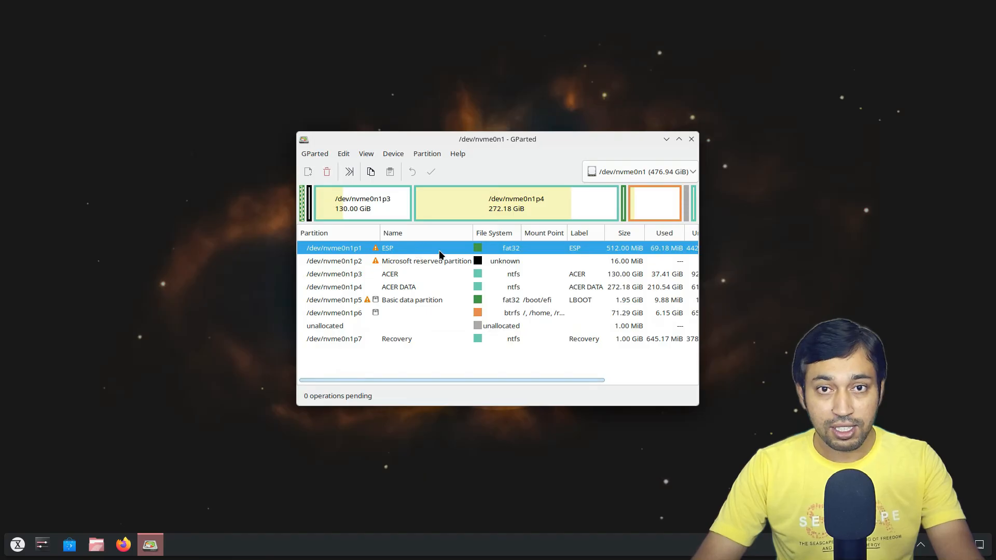
right_click(432, 247)
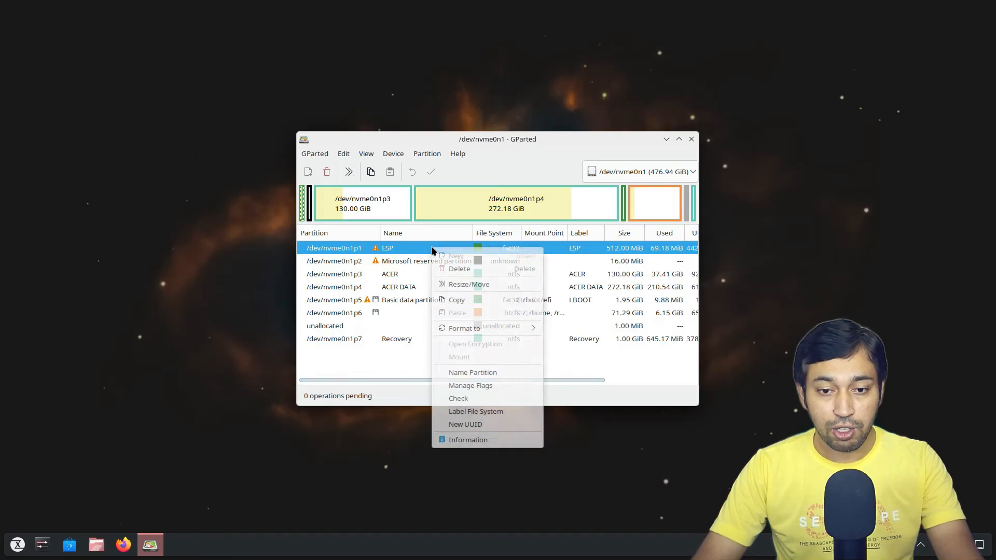
click(509, 387)
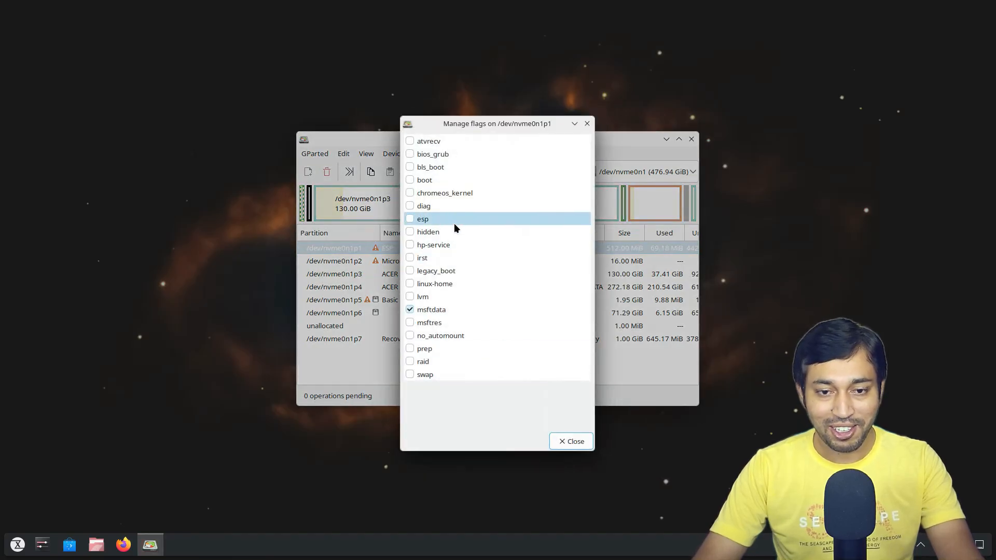
click(413, 218)
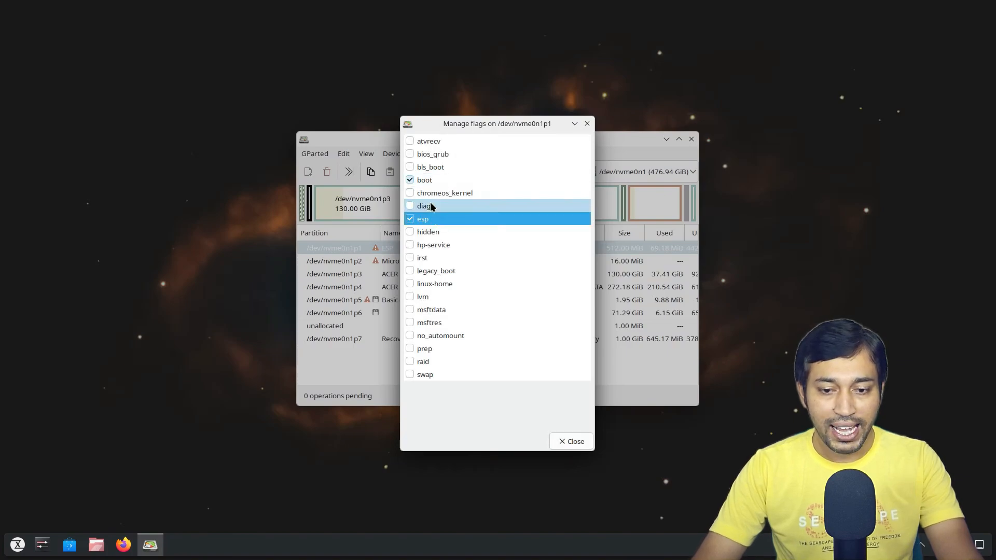
click(573, 442)
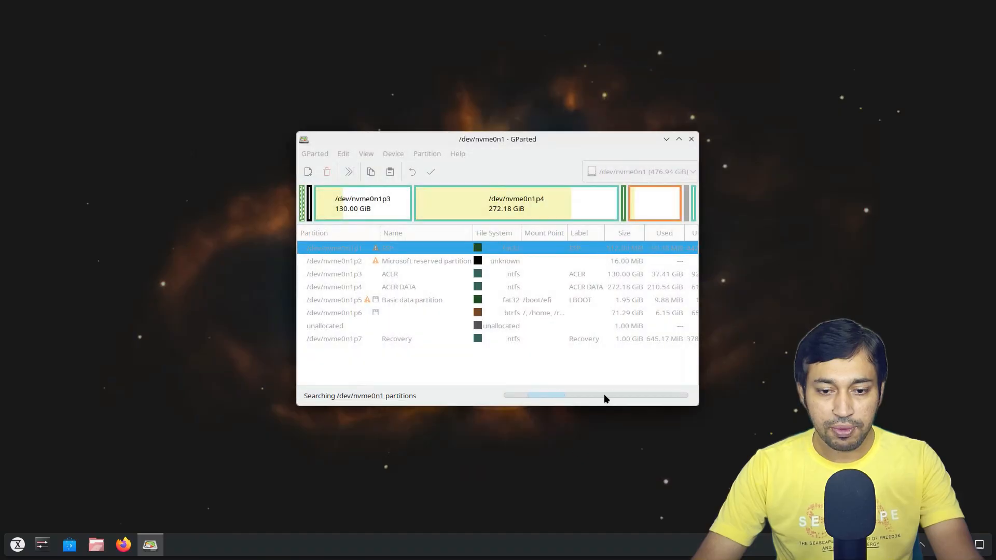